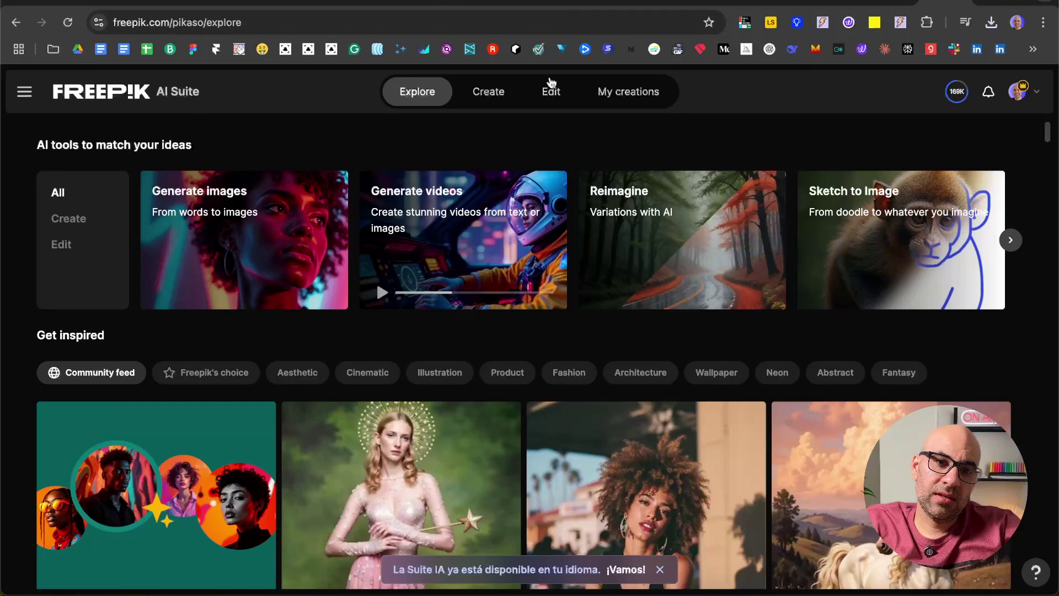
Open the split-room photo of the standing man from past creations in the image editor
click(551, 92)
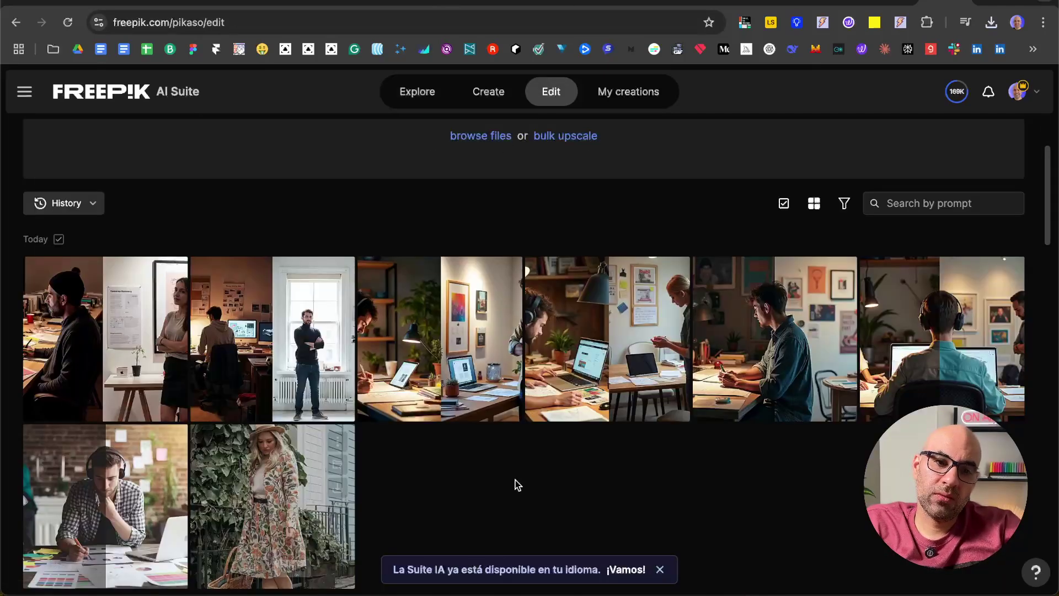
mouse_move(565, 339)
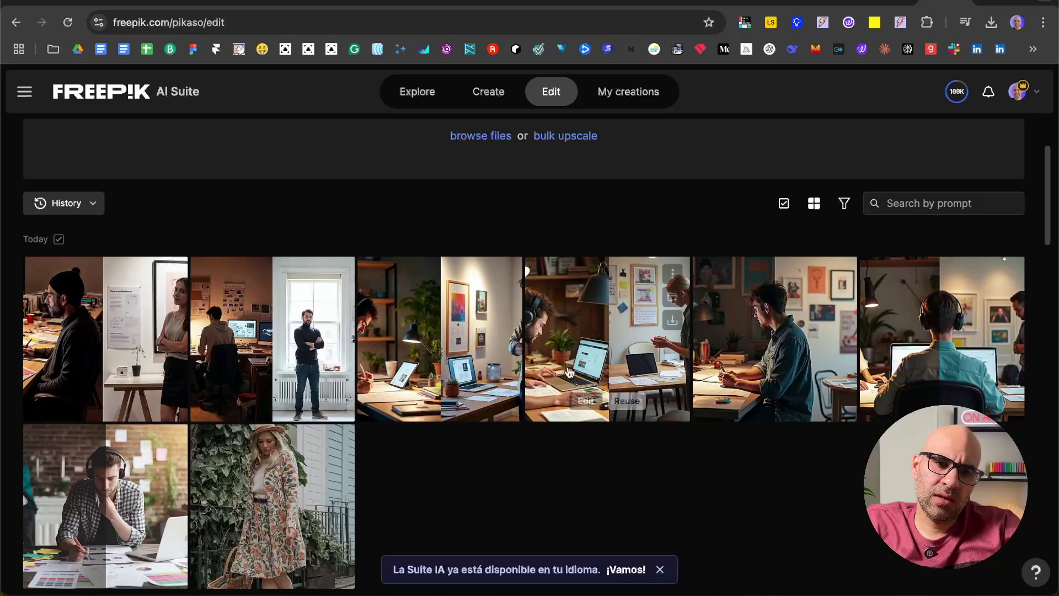
mouse_move(313, 340)
click(335, 318)
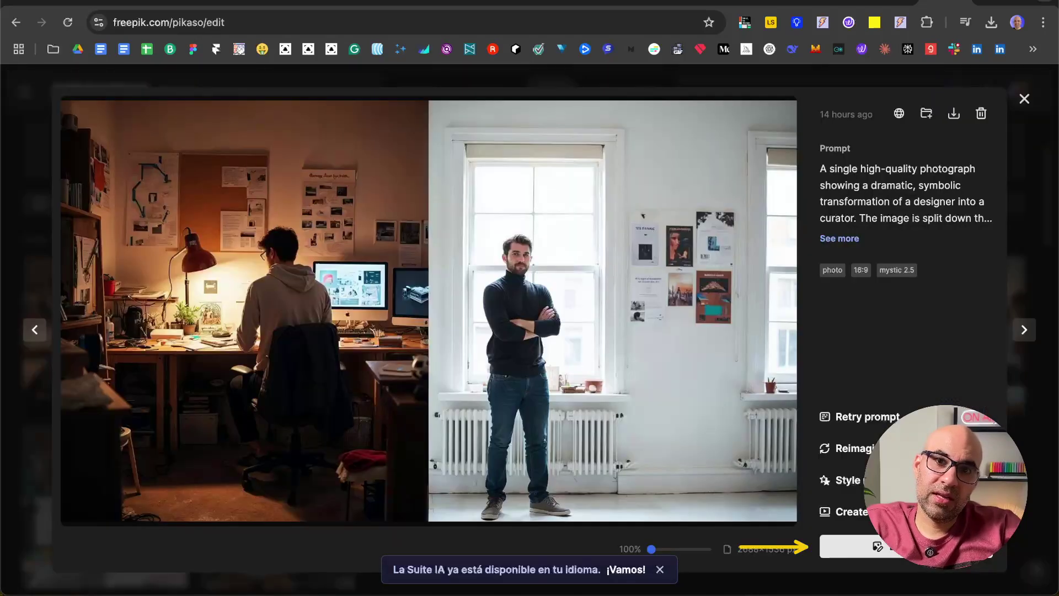
click(880, 546)
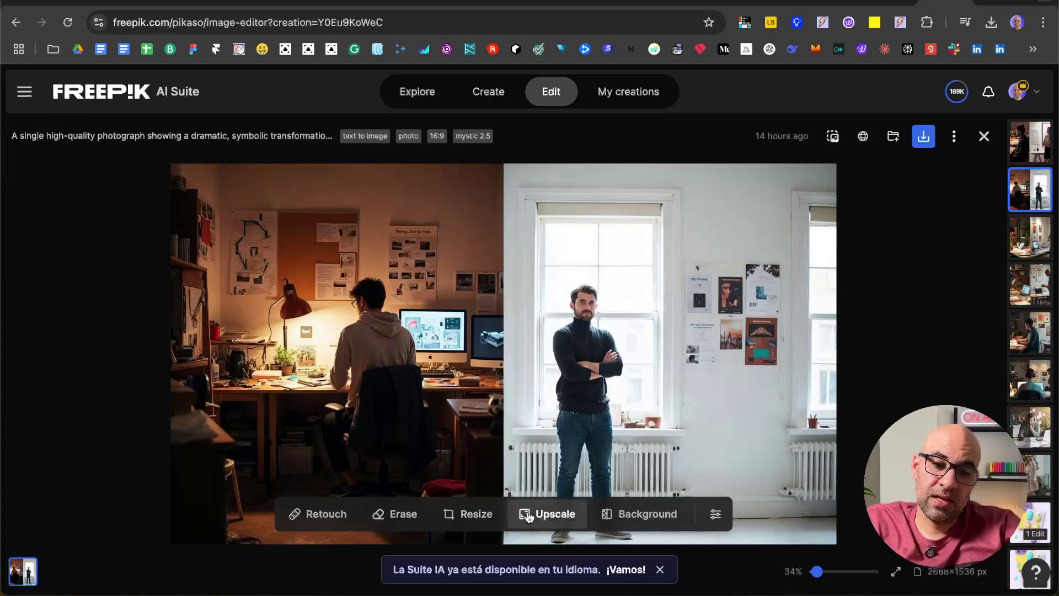
click(716, 513)
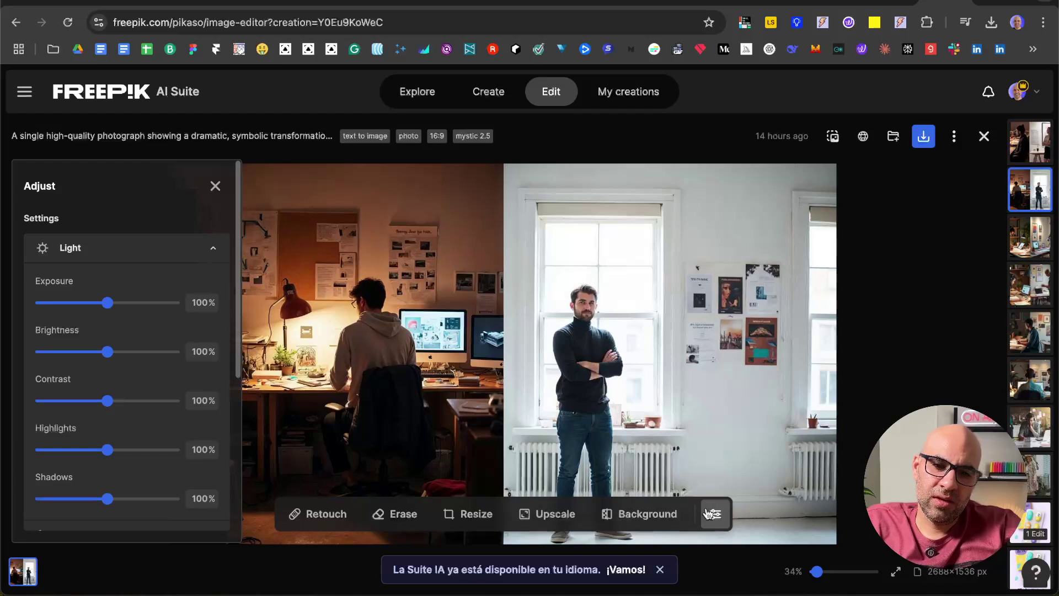
click(712, 513)
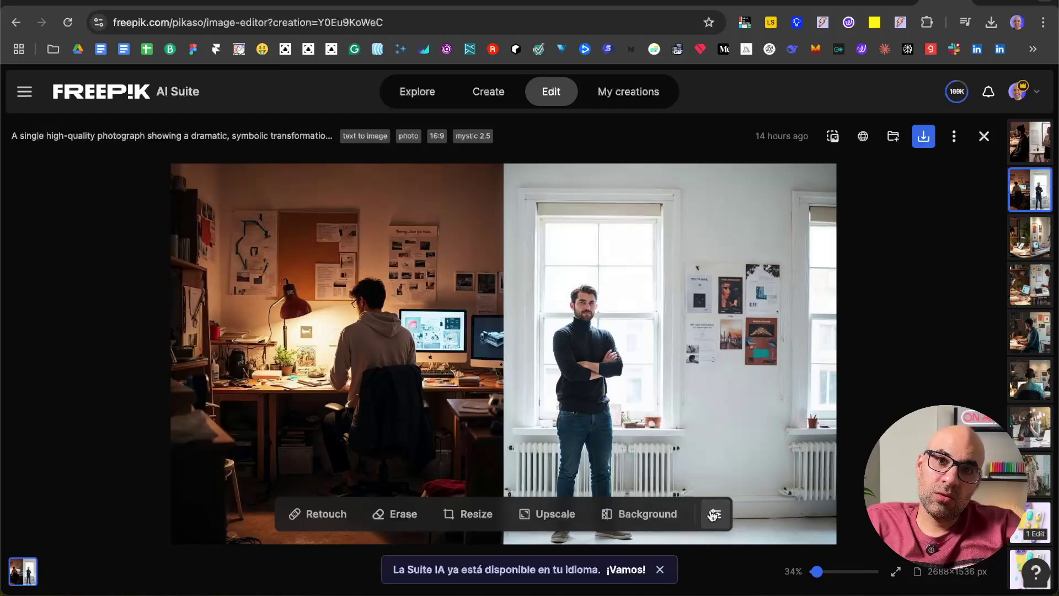
Brush over the posters on the right wall and erase them
click(393, 514)
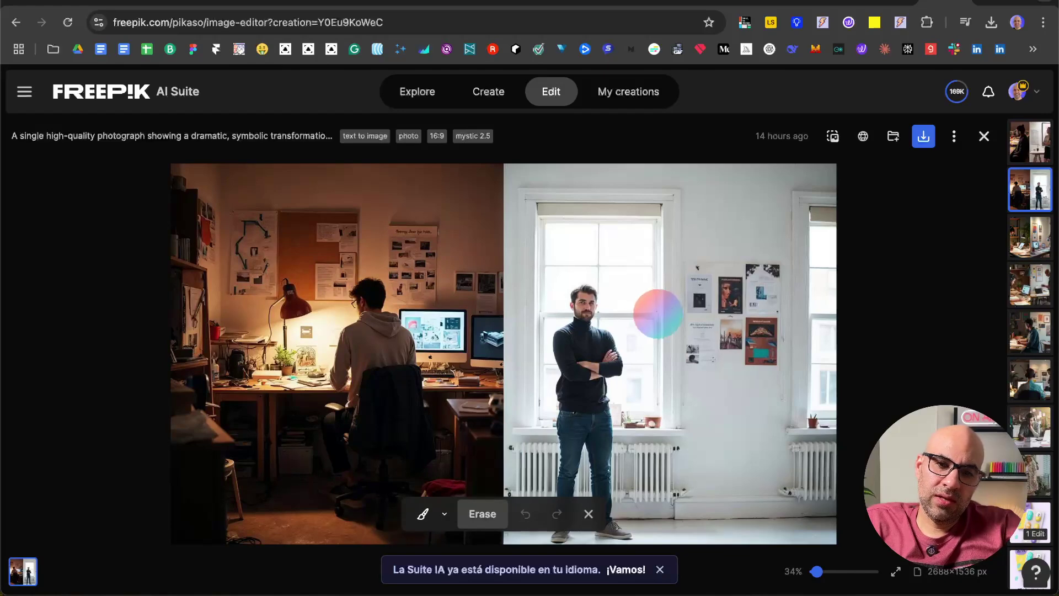
drag(705, 246, 732, 331)
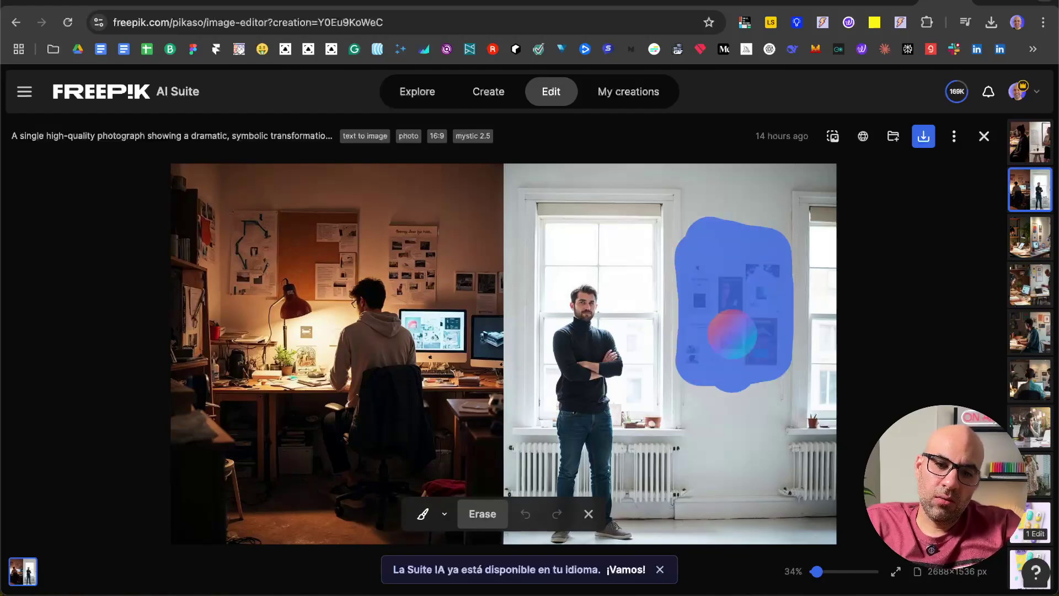
click(481, 514)
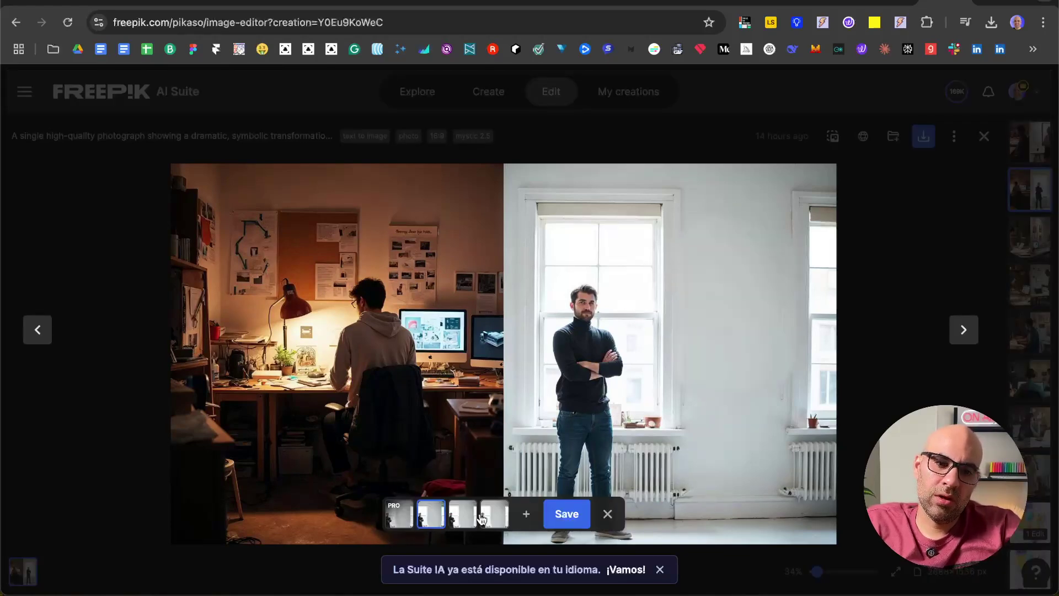
Compare the erase variations and save the chosen clean-wall version
click(460, 517)
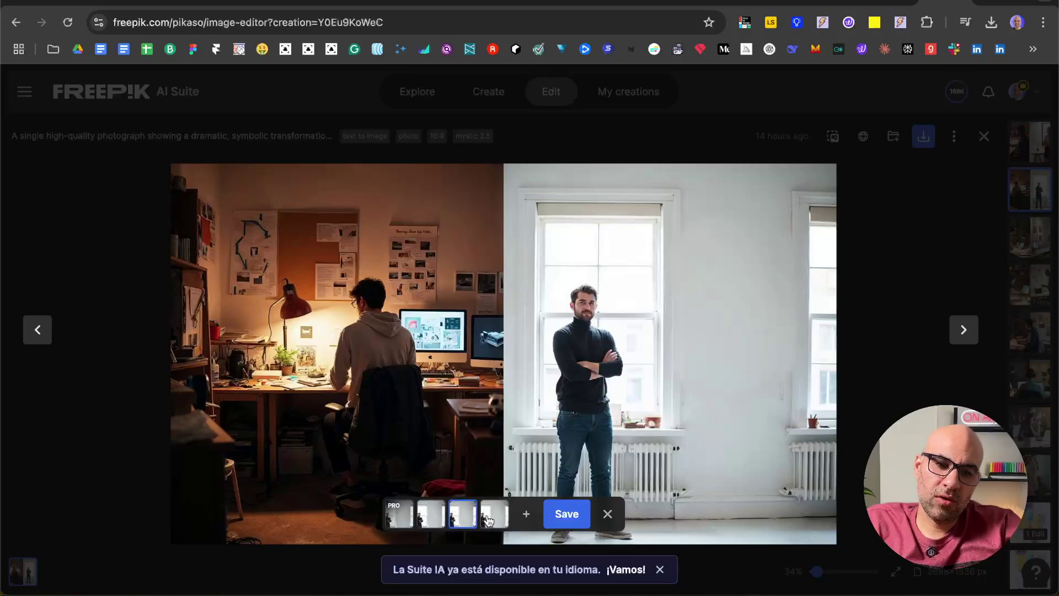
click(488, 517)
click(398, 515)
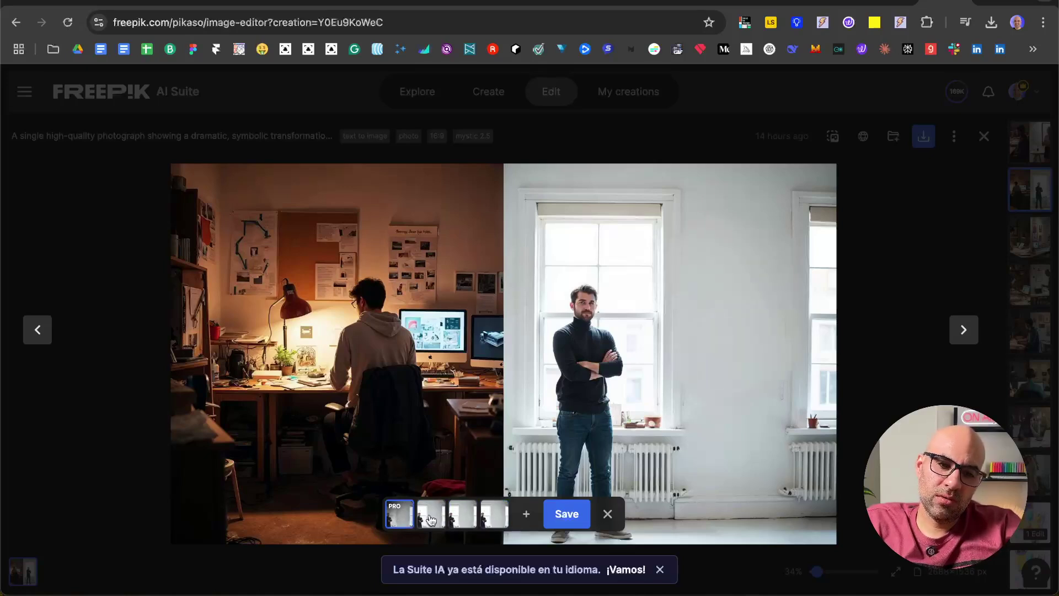
click(431, 517)
click(463, 517)
click(499, 518)
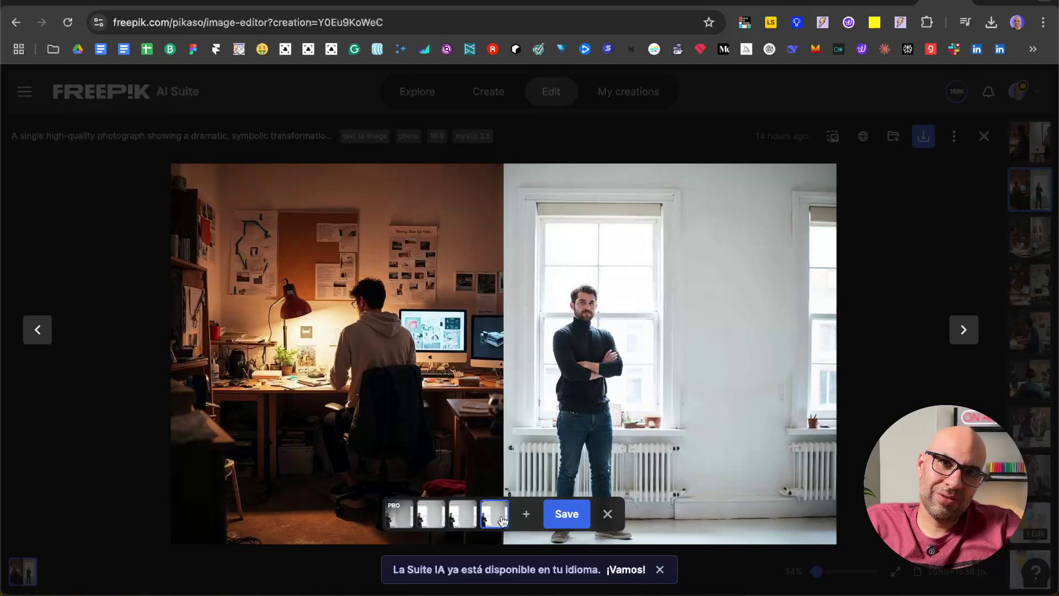
click(573, 515)
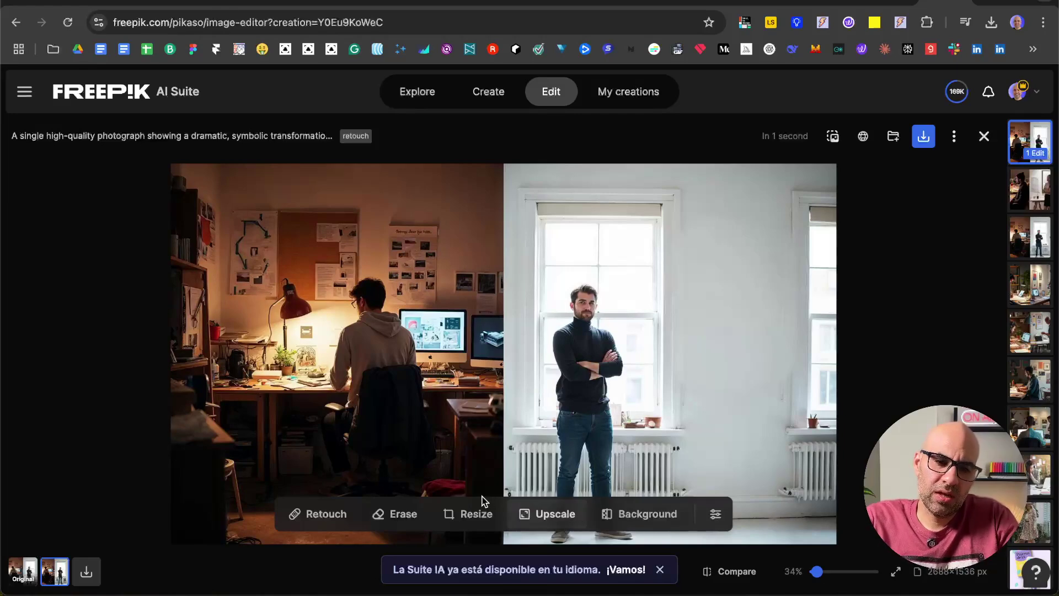
Expand the canvas rightward and save the variant with a second window and potted plant
click(468, 512)
drag(847, 354, 949, 355)
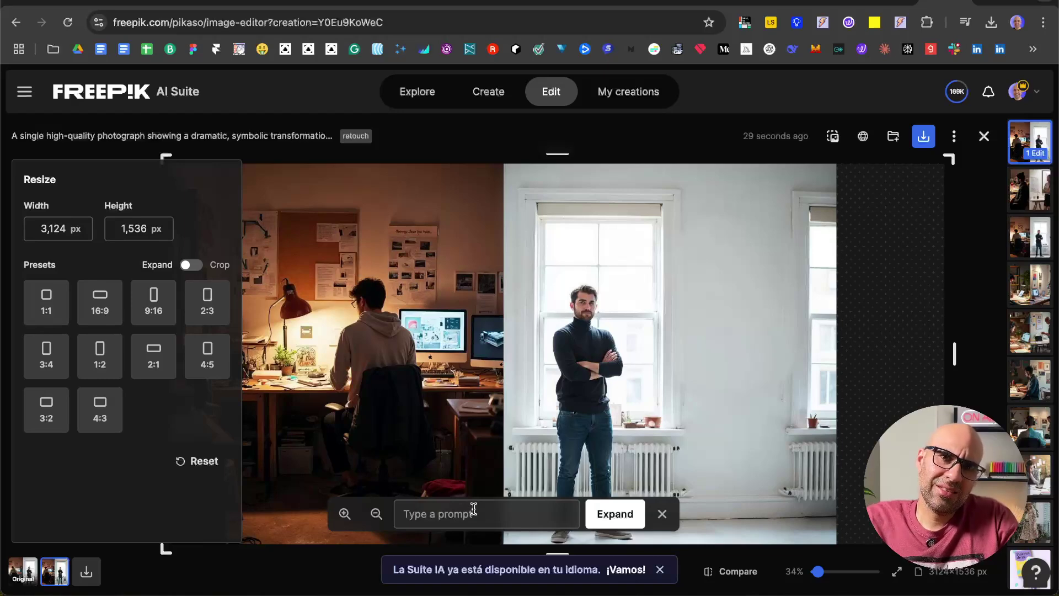
click(615, 513)
click(559, 382)
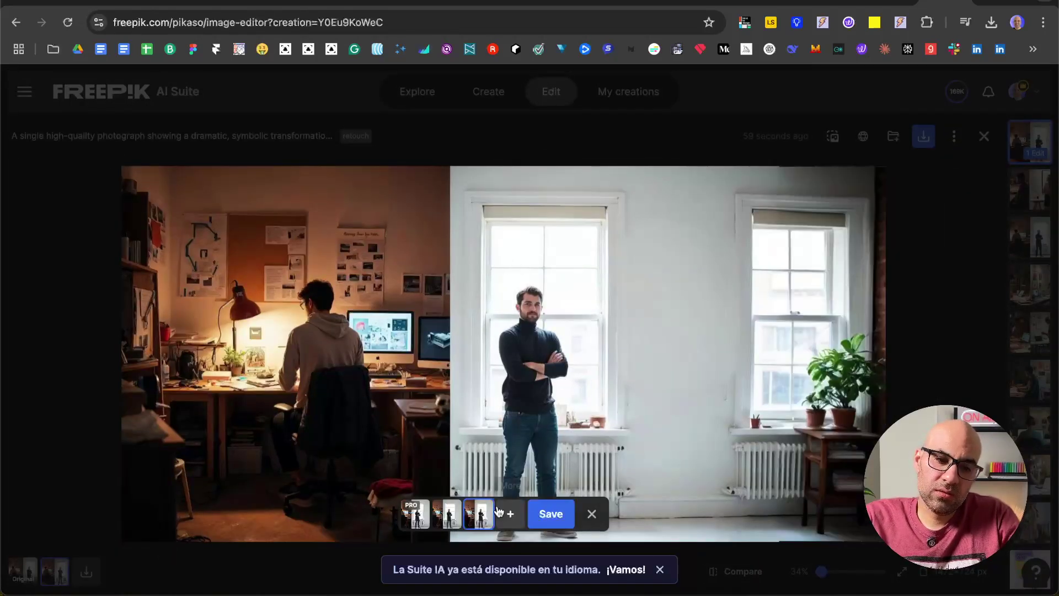
click(447, 513)
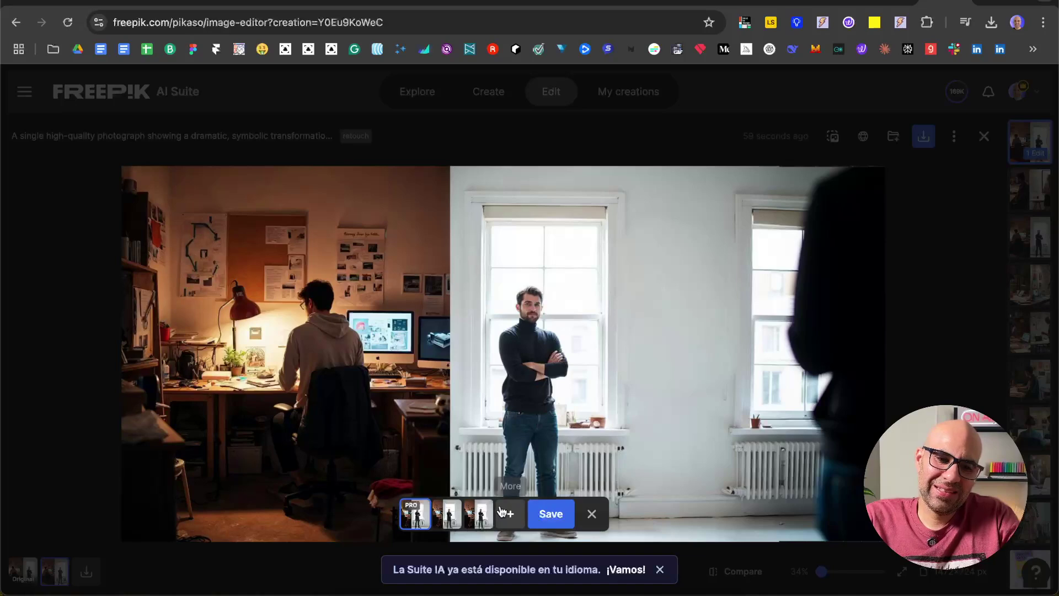
click(478, 513)
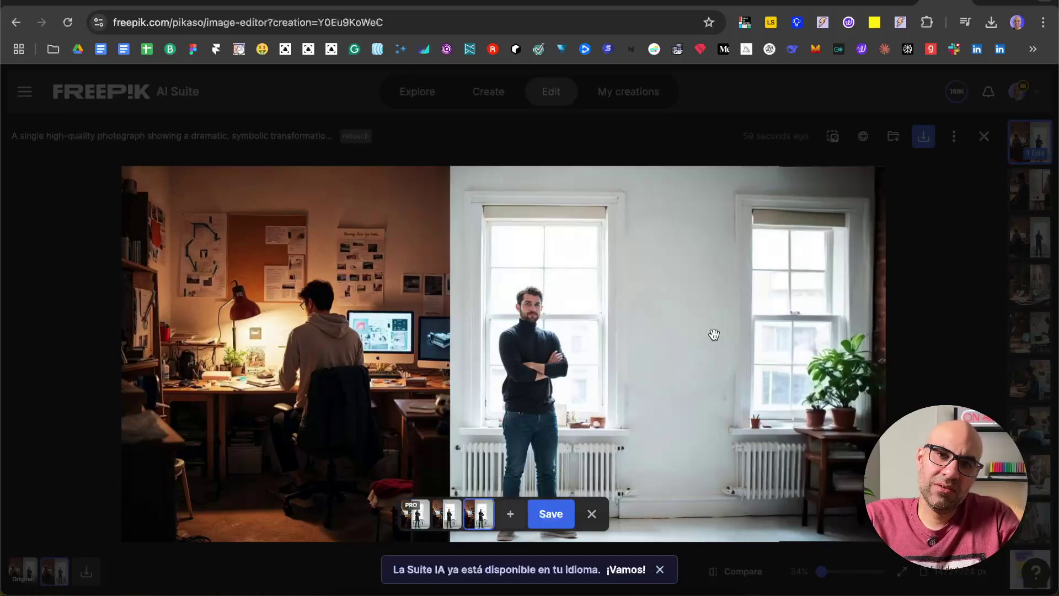
click(558, 514)
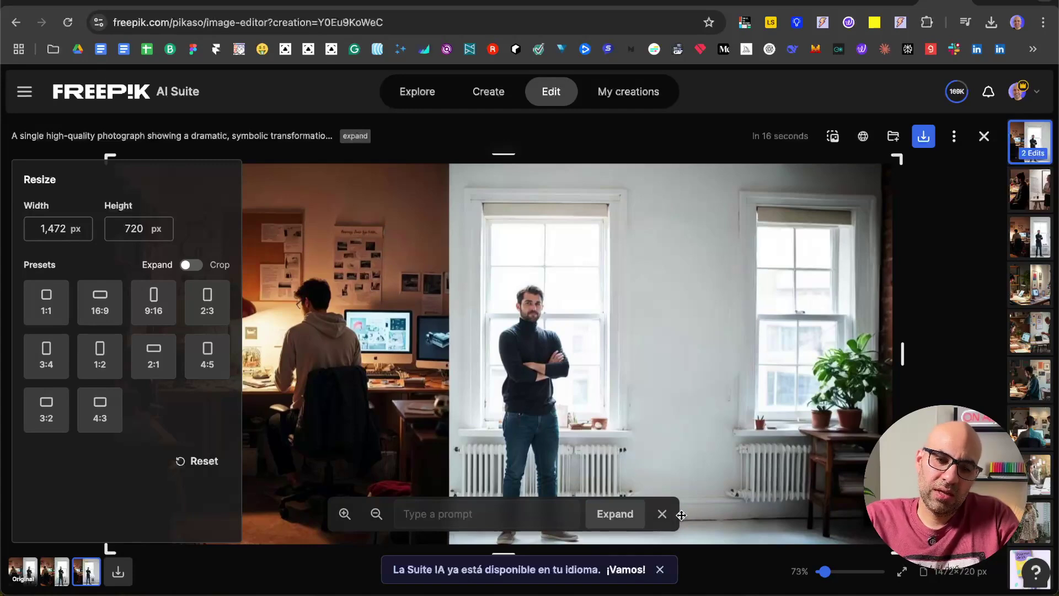
Review the Upscale settings, keeping the Subtle preset, 2x scale and Standard Ultra
click(662, 513)
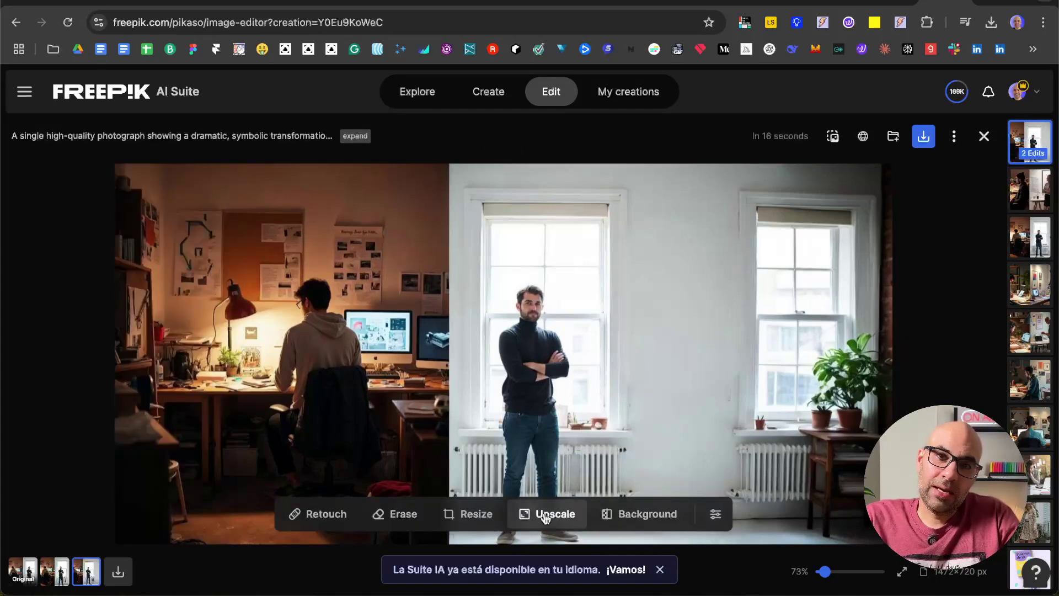
click(545, 517)
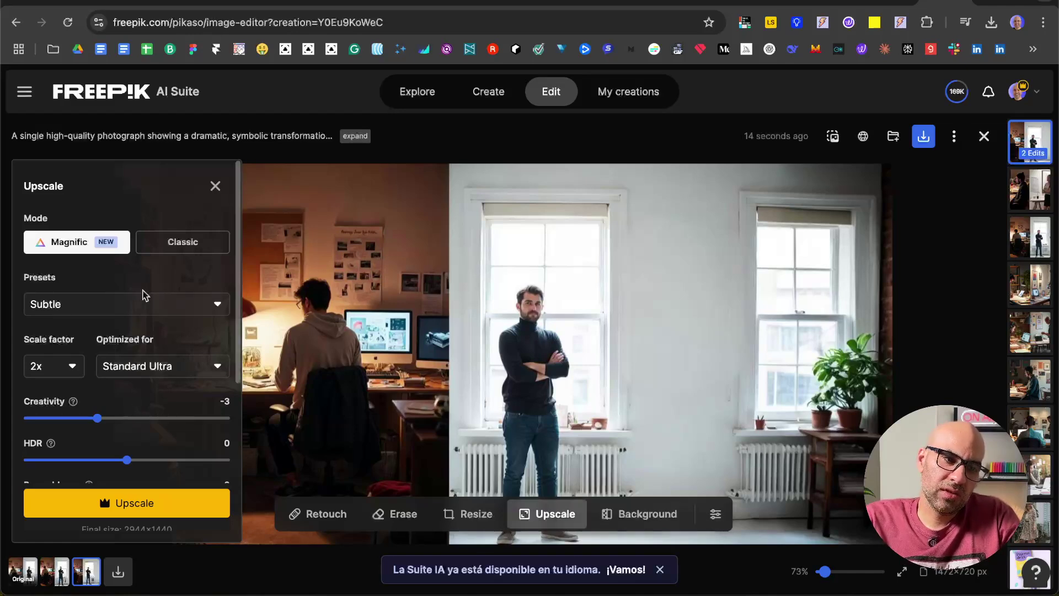
click(146, 306)
click(145, 280)
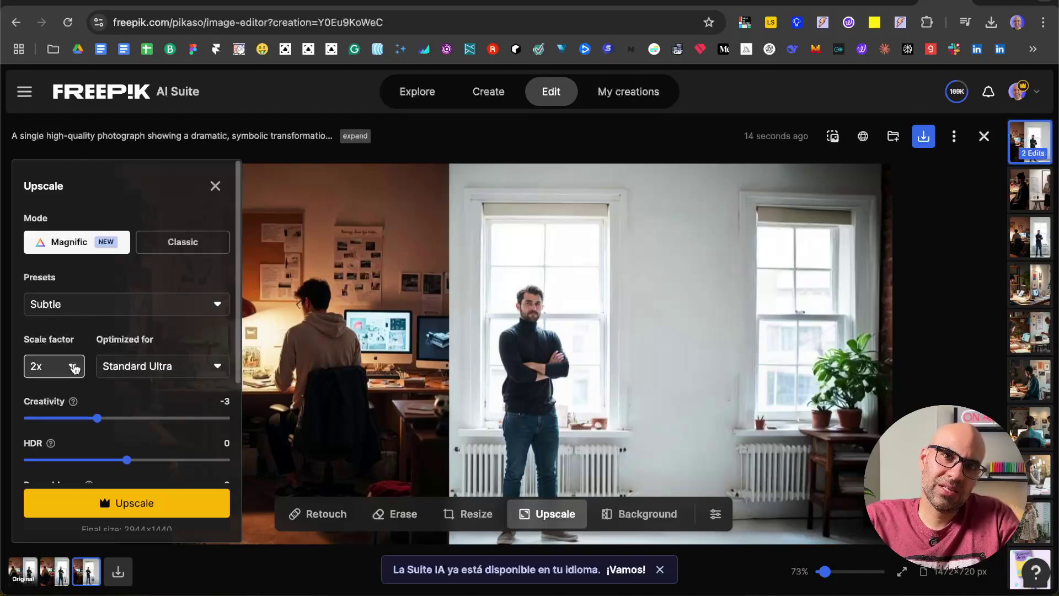
click(74, 368)
click(55, 394)
click(127, 361)
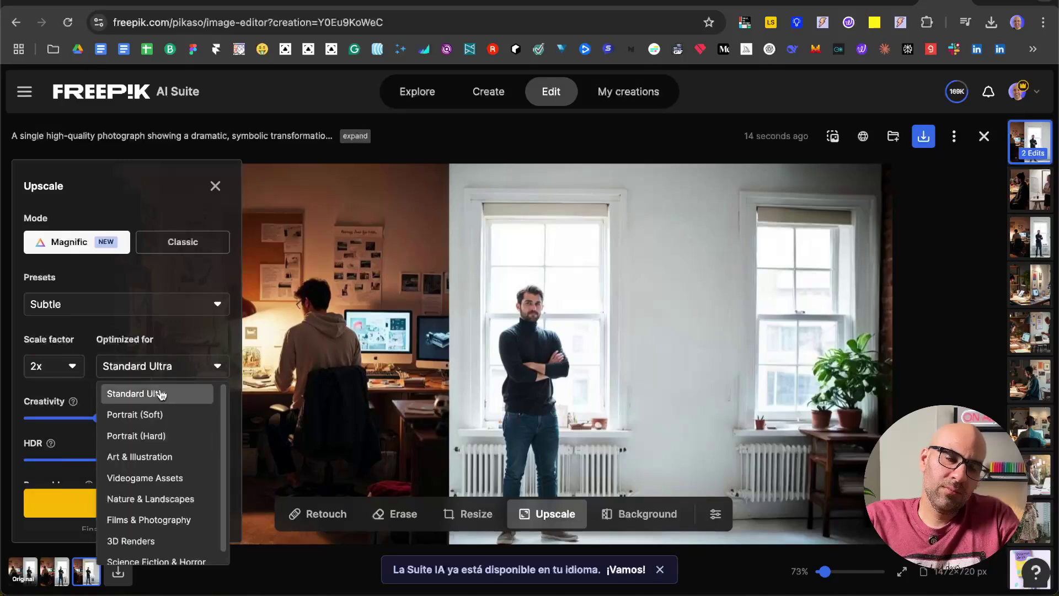
click(157, 353)
Scroll through the remaining upscale options and close the panel without upscaling
scroll(189, 418, down, 3)
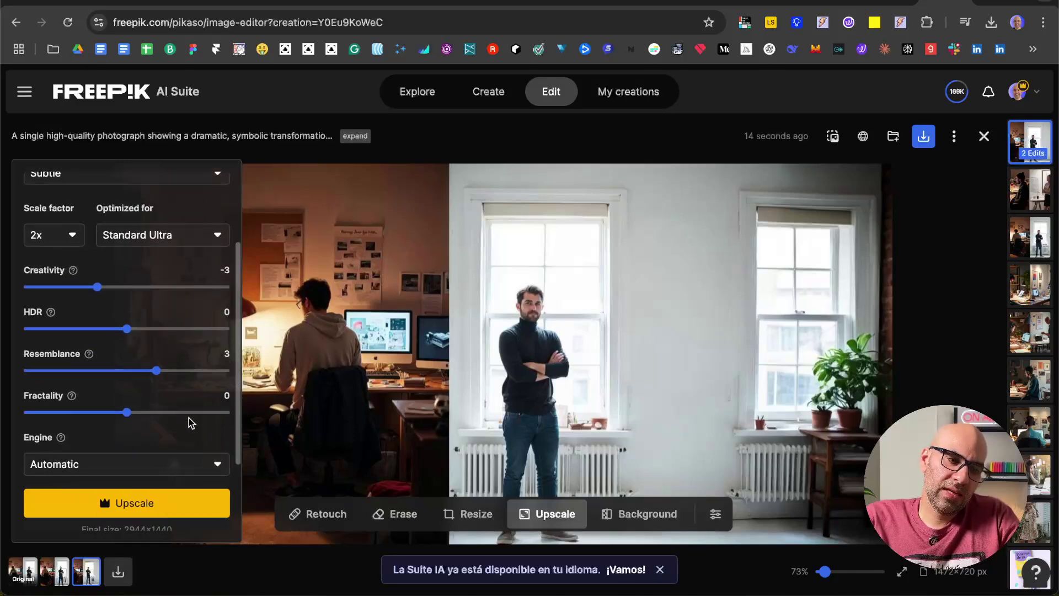
scroll(188, 418, down, 2)
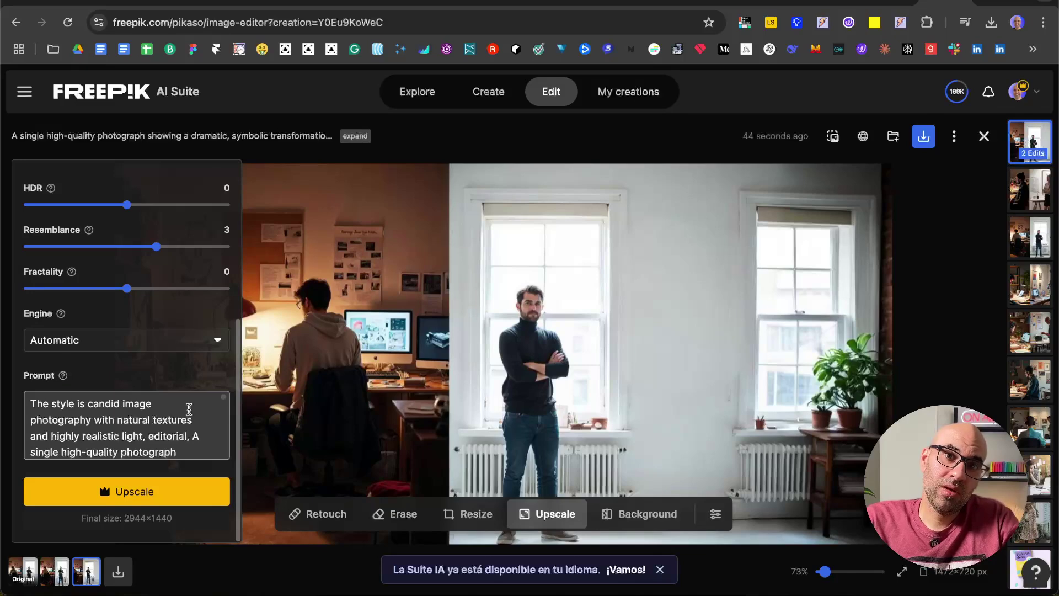
scroll(155, 312, up, 5)
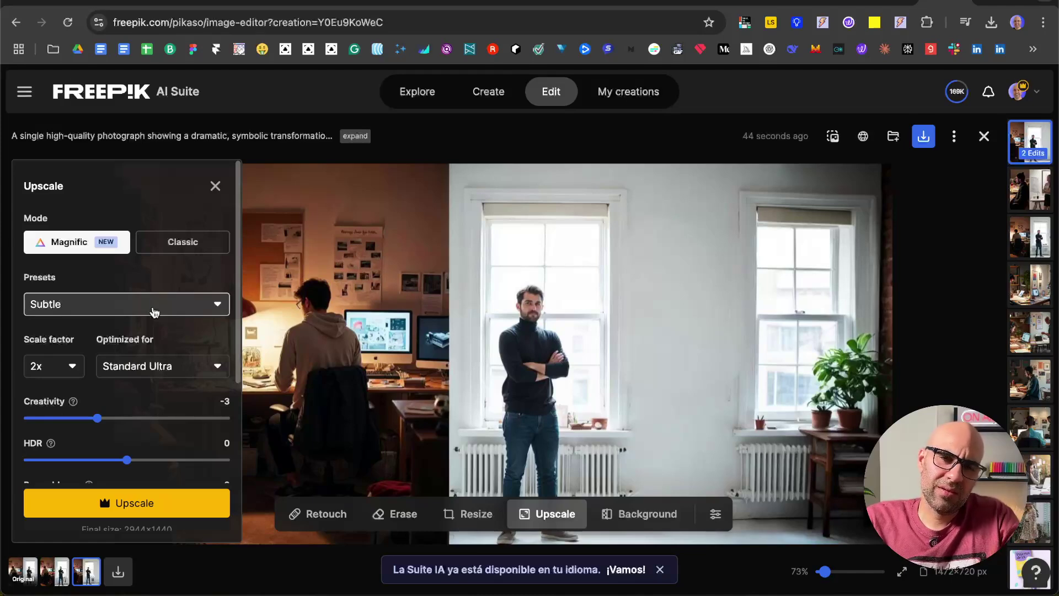
key(Escape)
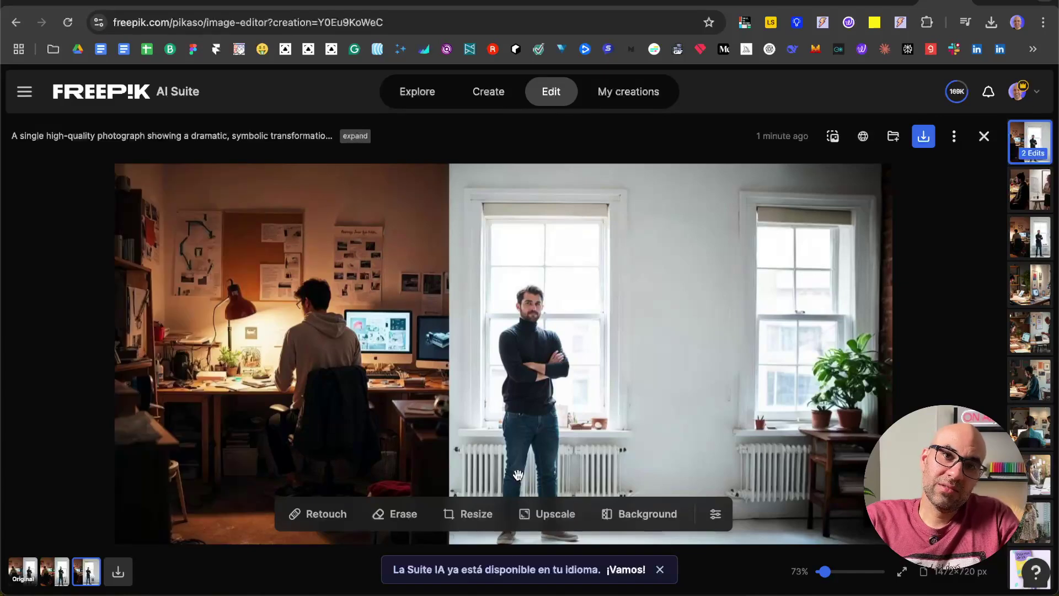
Brush-mask the potted plant by the right window and enter the prompt 'red flowers'
click(318, 515)
click(312, 515)
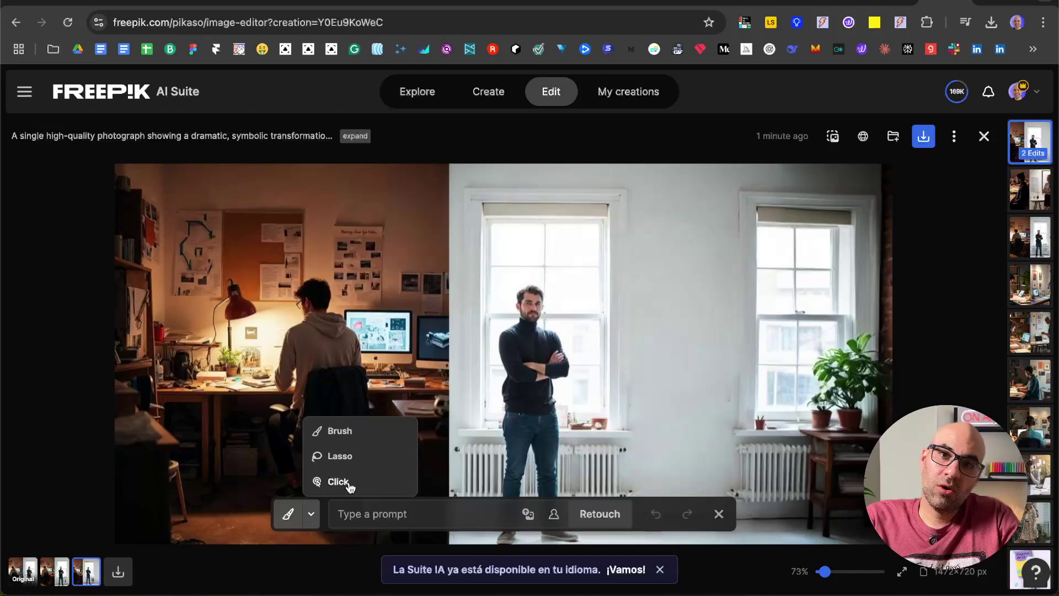
click(363, 434)
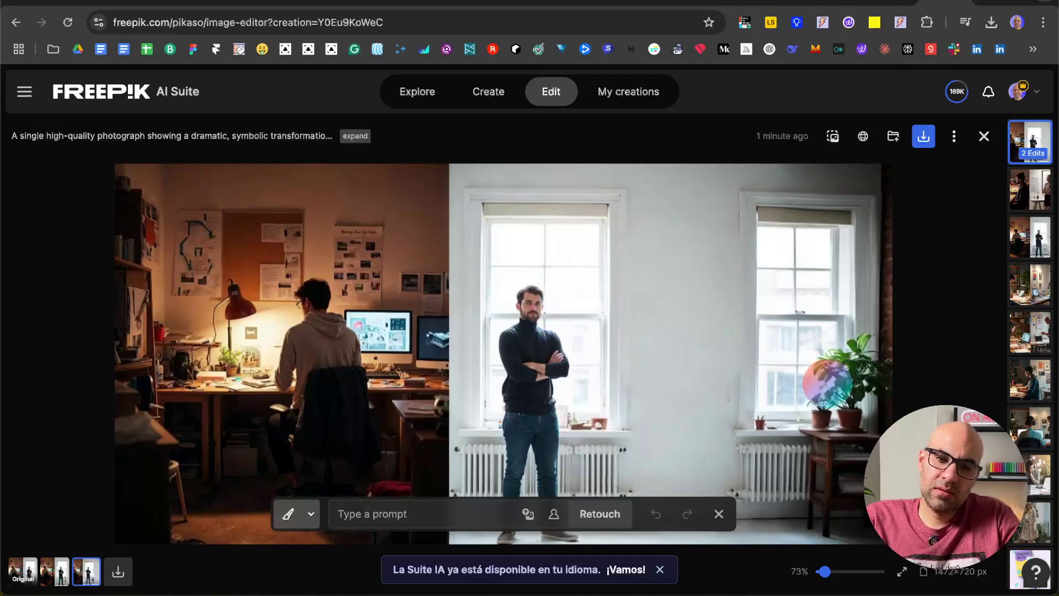
drag(825, 385, 861, 356)
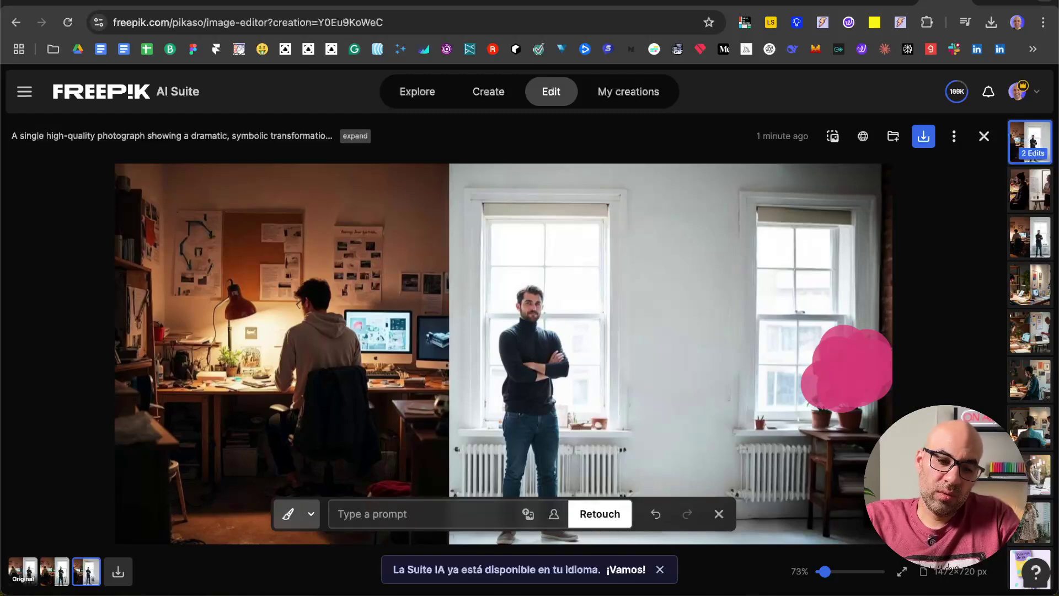
text(red flowers)
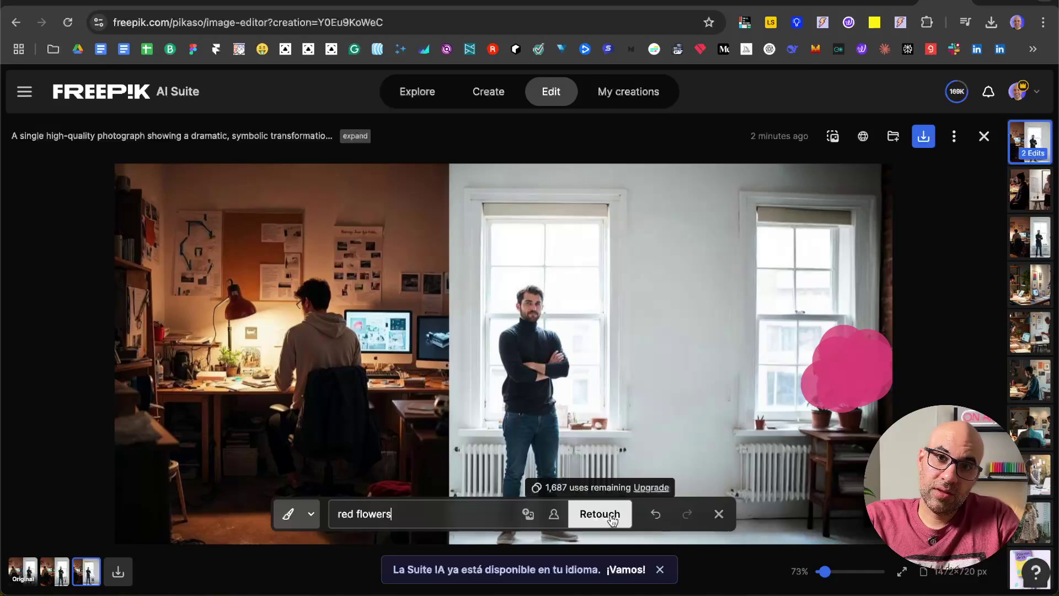
Generate the red flower variants and pick the red gerbera one
click(600, 513)
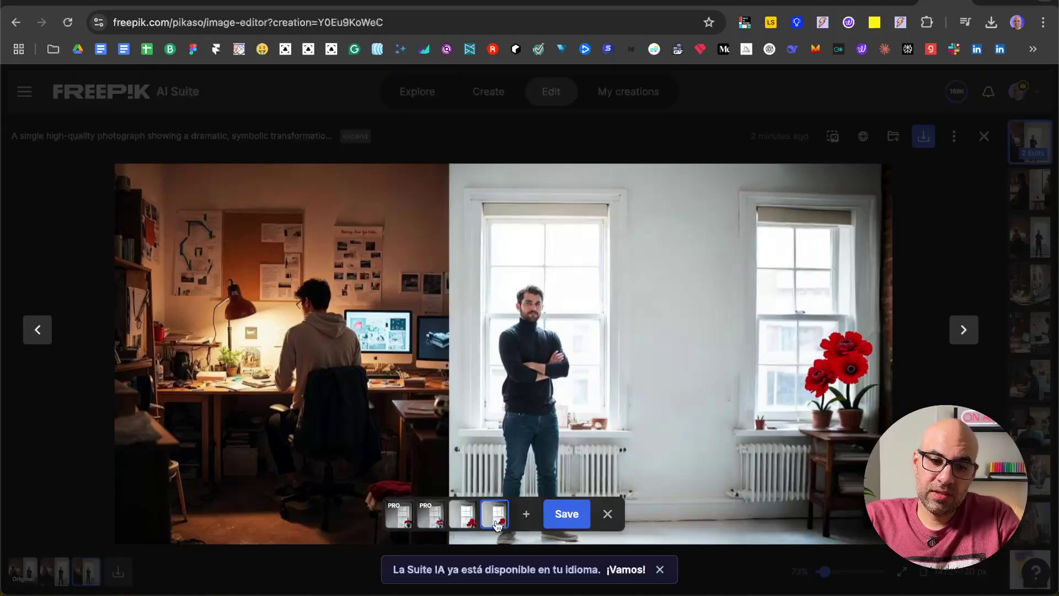
click(463, 516)
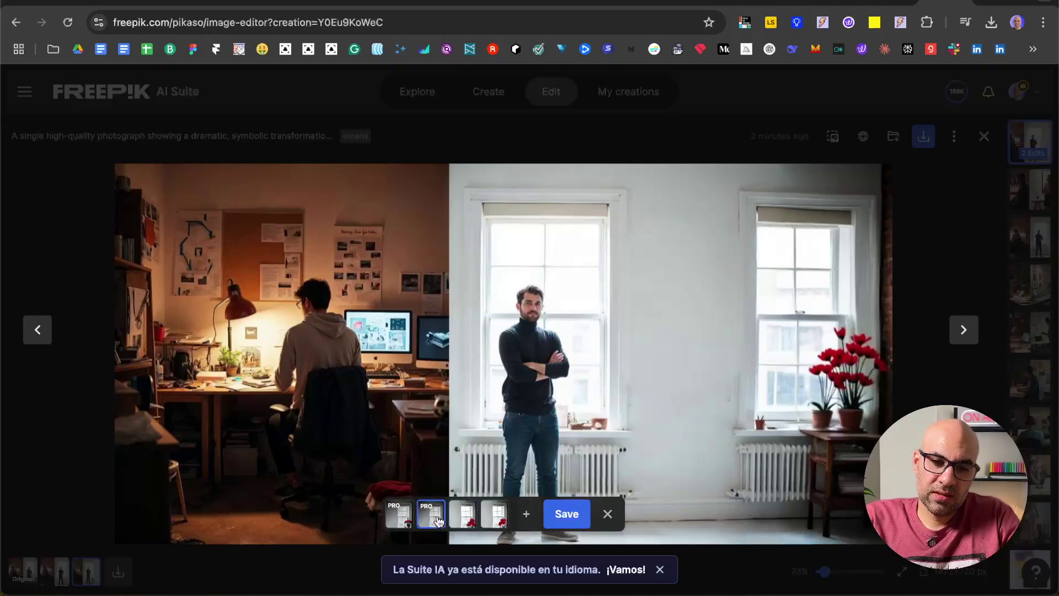
click(407, 519)
click(463, 516)
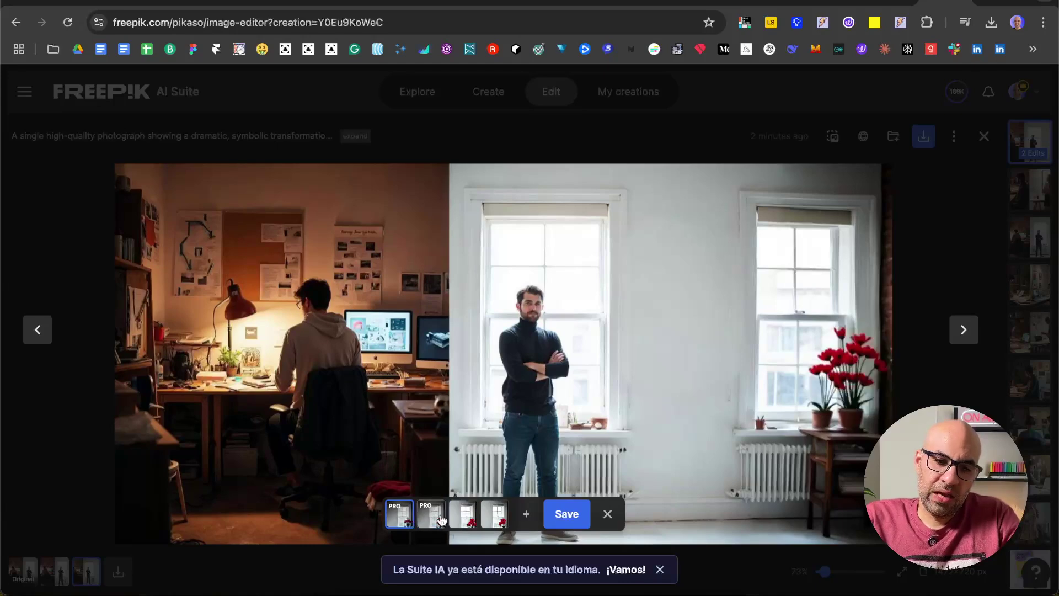
Save the red-flower edit, then click-select the seated man's hoodie for retouching
click(565, 517)
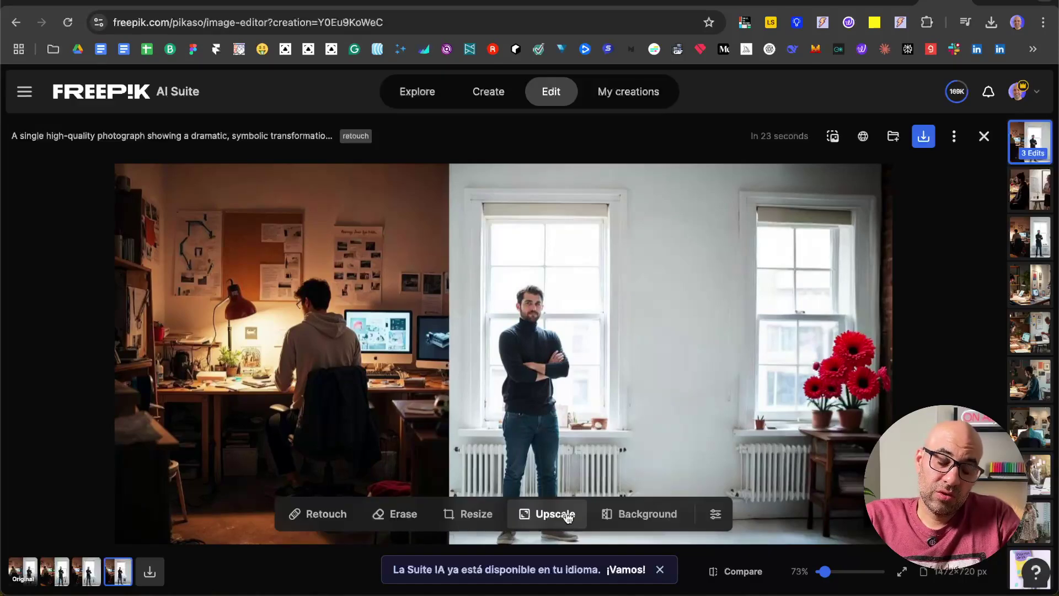
click(323, 515)
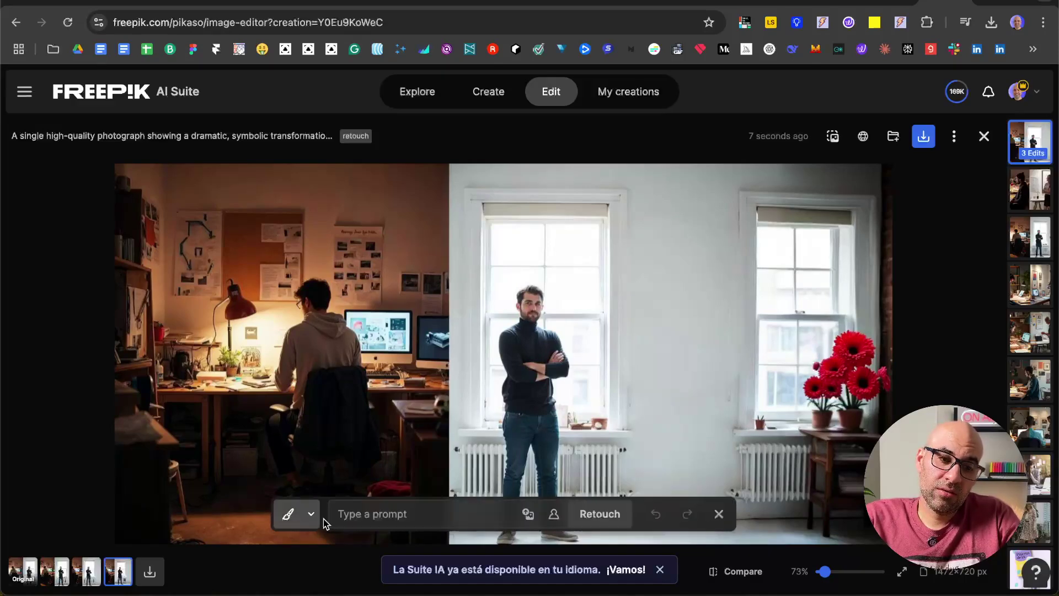
click(312, 518)
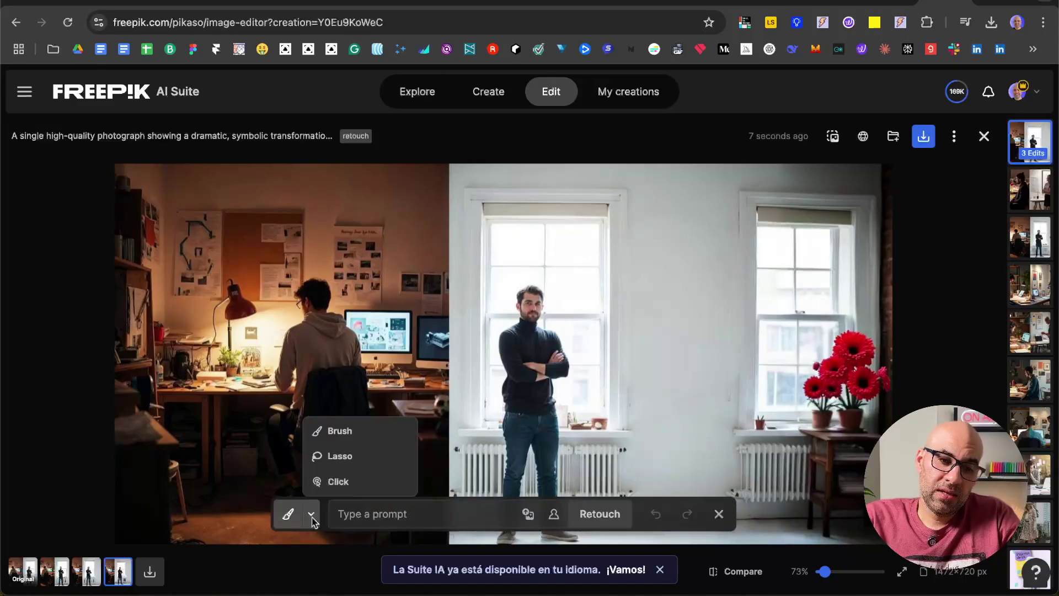
click(338, 482)
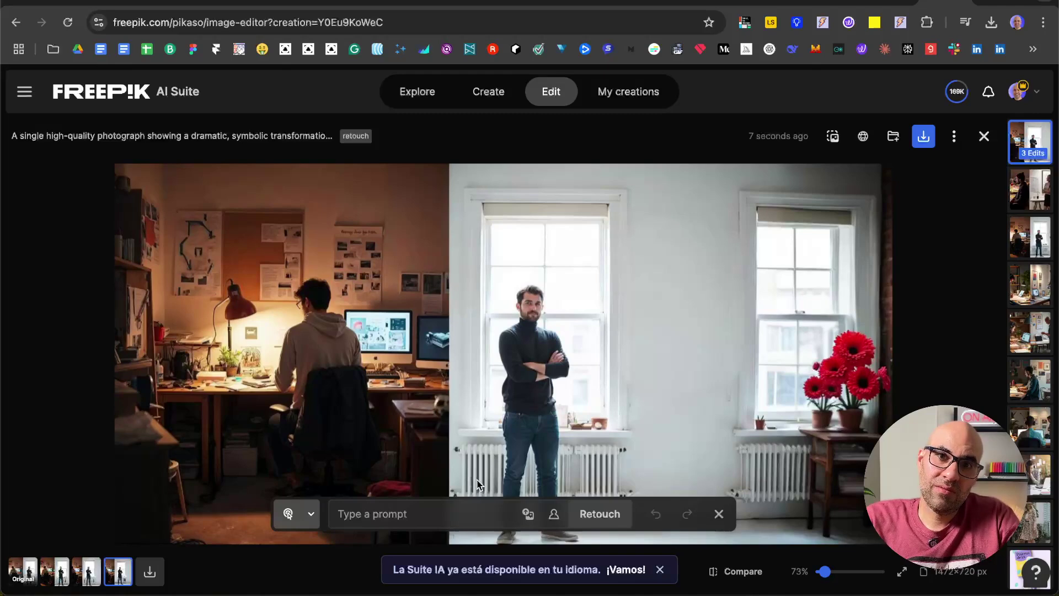
click(876, 521)
click(855, 436)
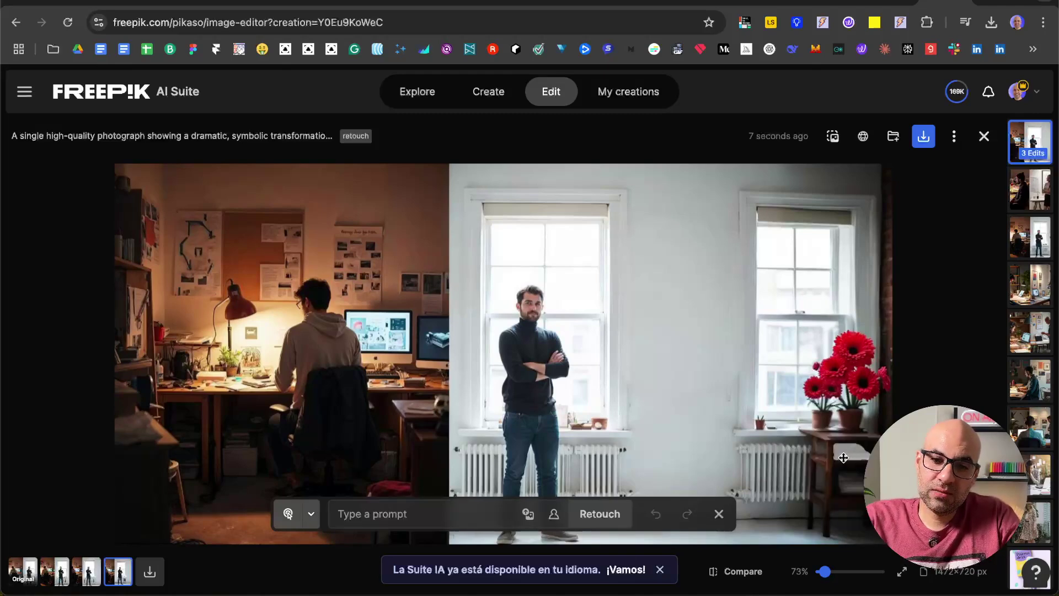
click(543, 428)
click(328, 346)
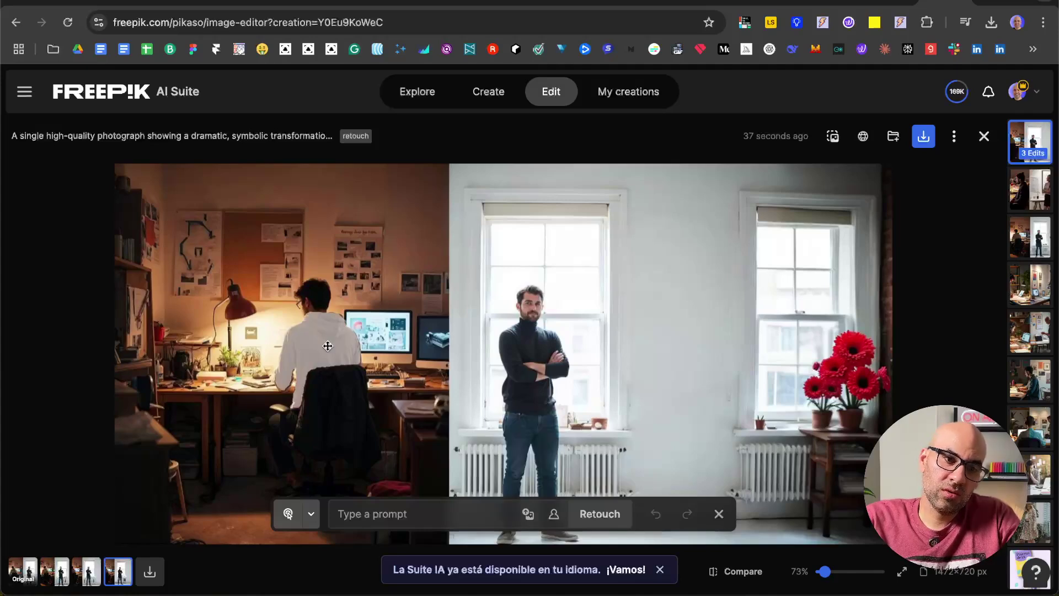
Retouch the hoodie with the prompt 'red hoodie' and save the brightest red result
click(404, 513)
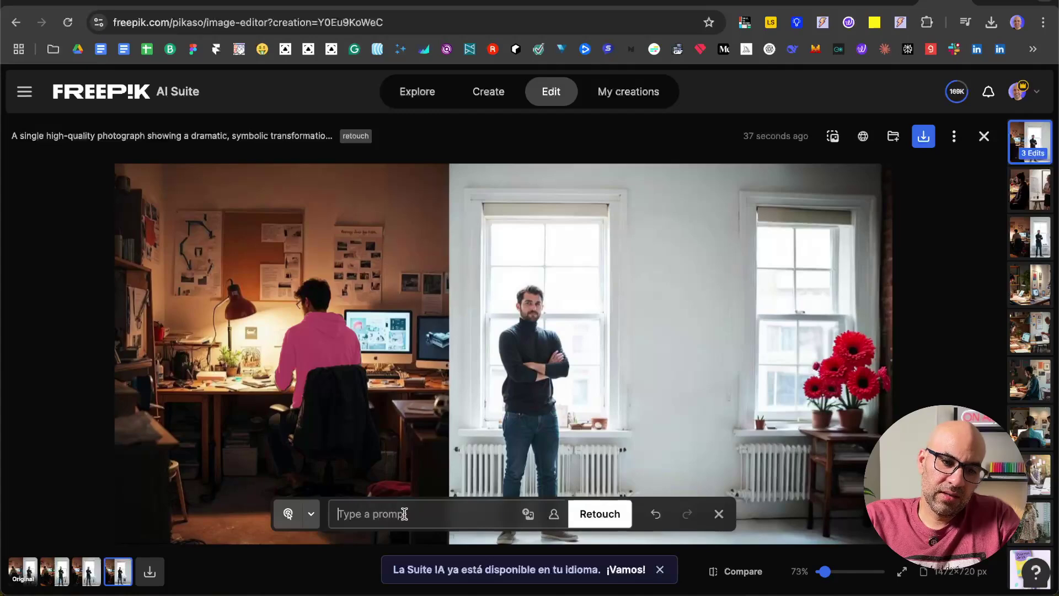
text(red hoodie)
click(600, 513)
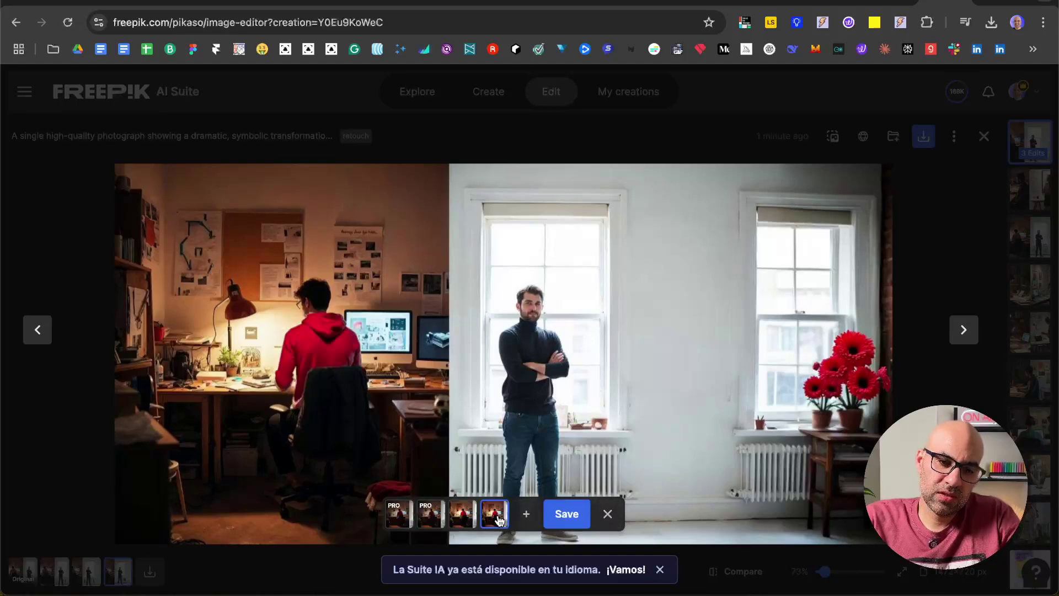
click(464, 518)
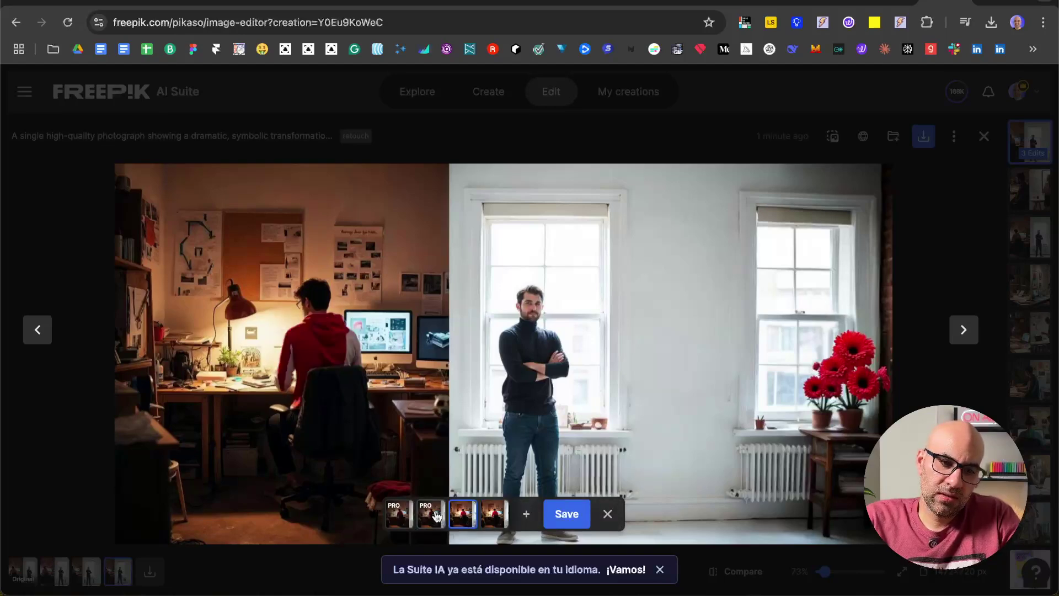
click(431, 516)
click(399, 516)
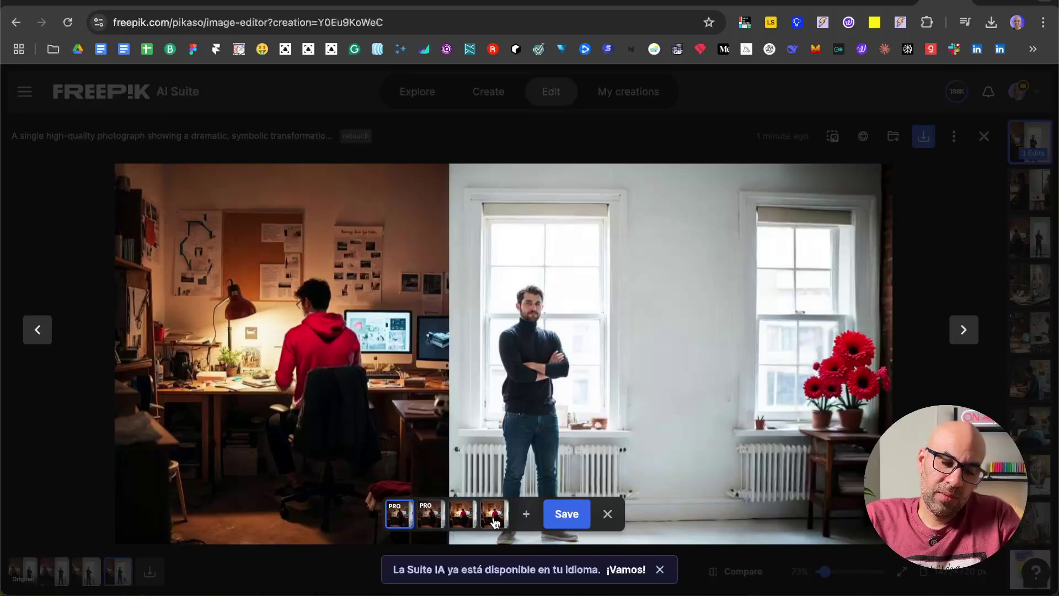
click(562, 520)
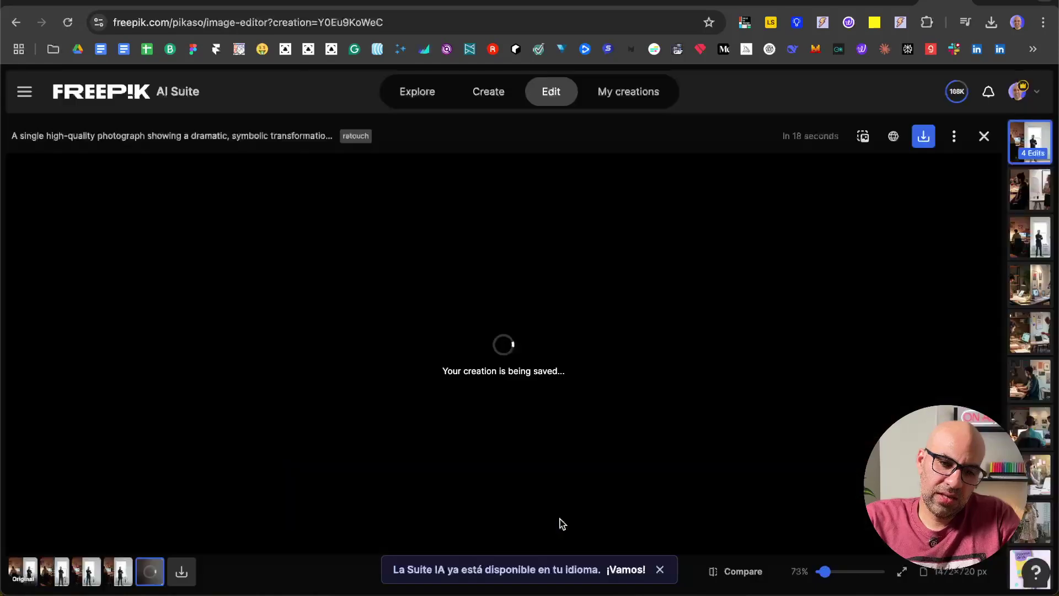